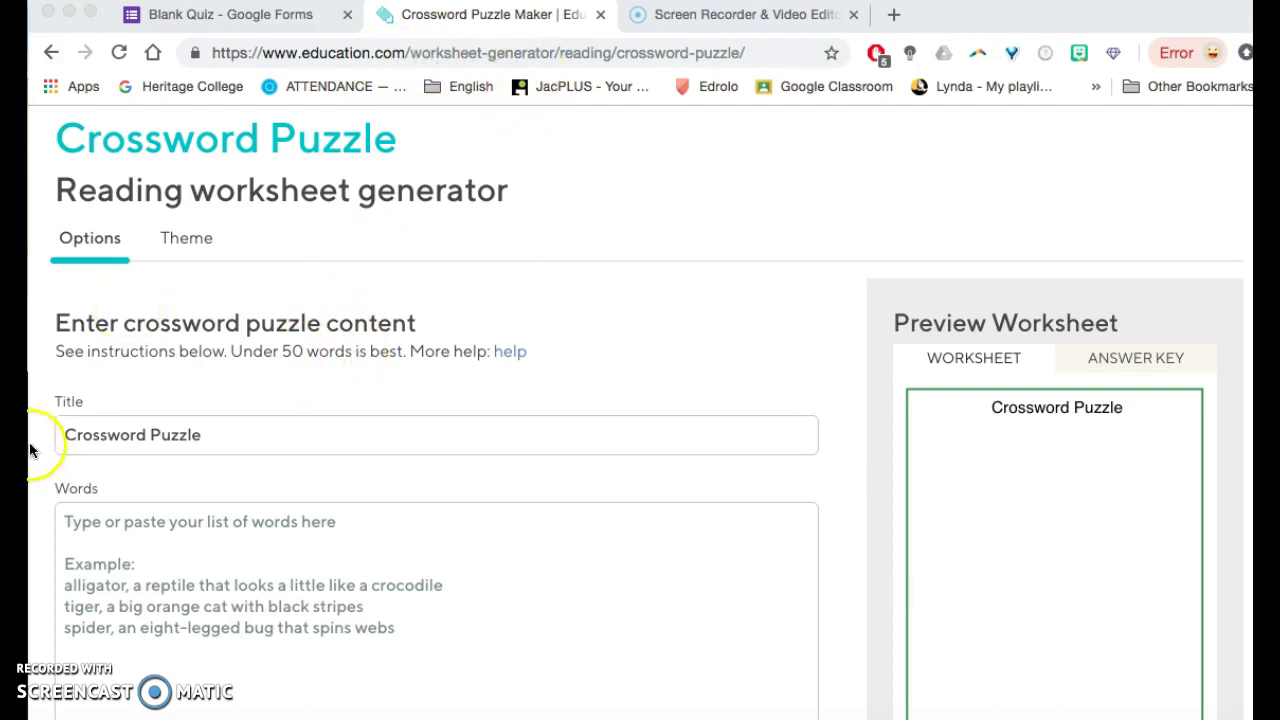
Replace the crossword puzzle's default title with "Camera Terms".
left_click(184, 435)
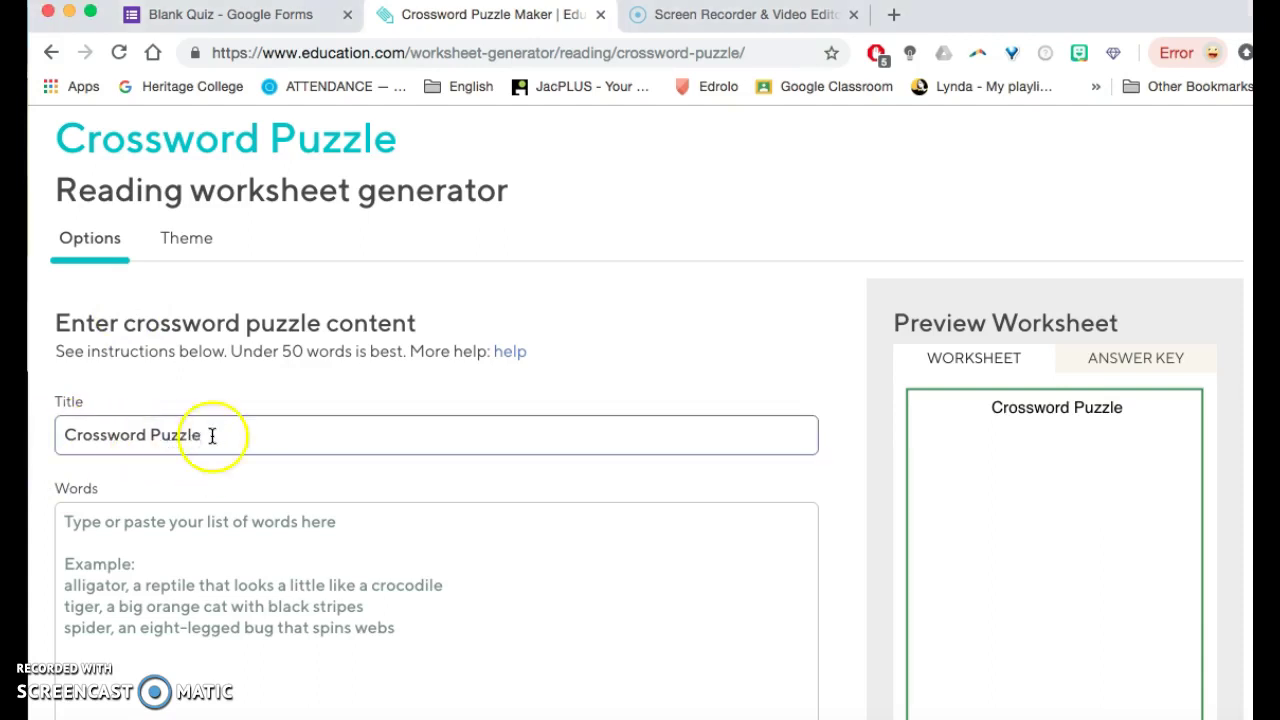
key("super+a")
key("BackSpace")
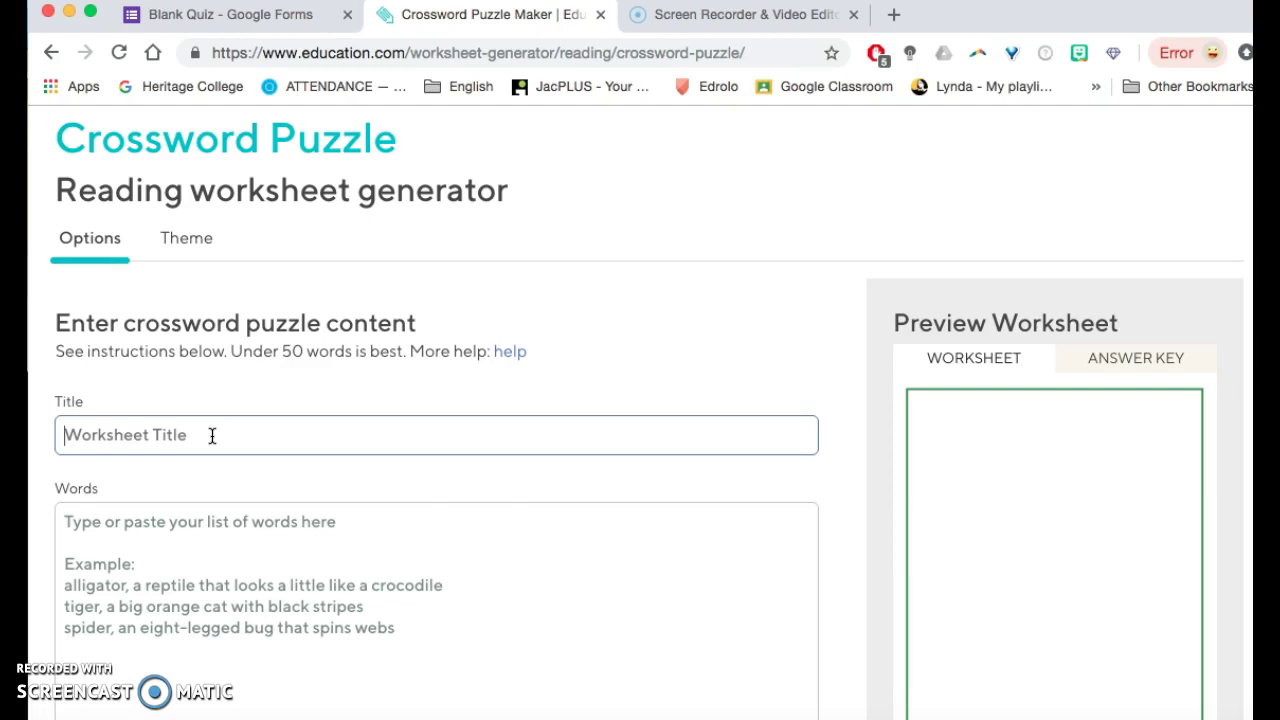
type("Came")
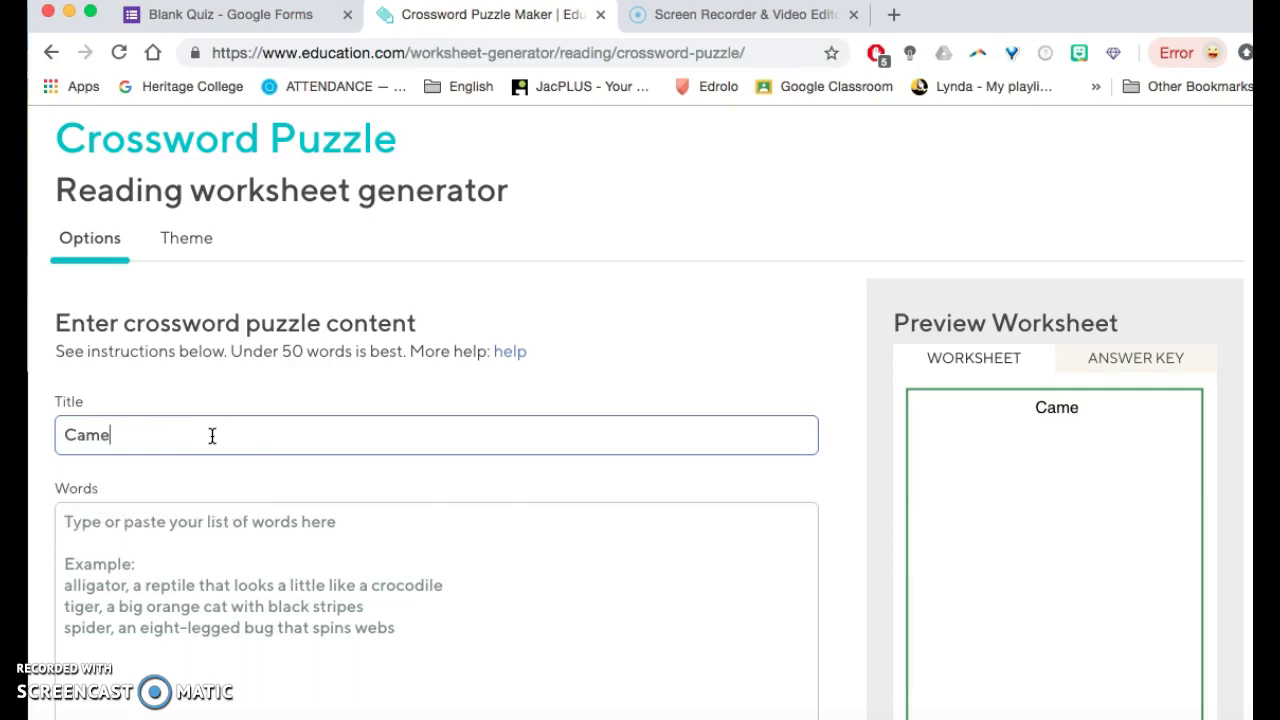
type("ra Terms")
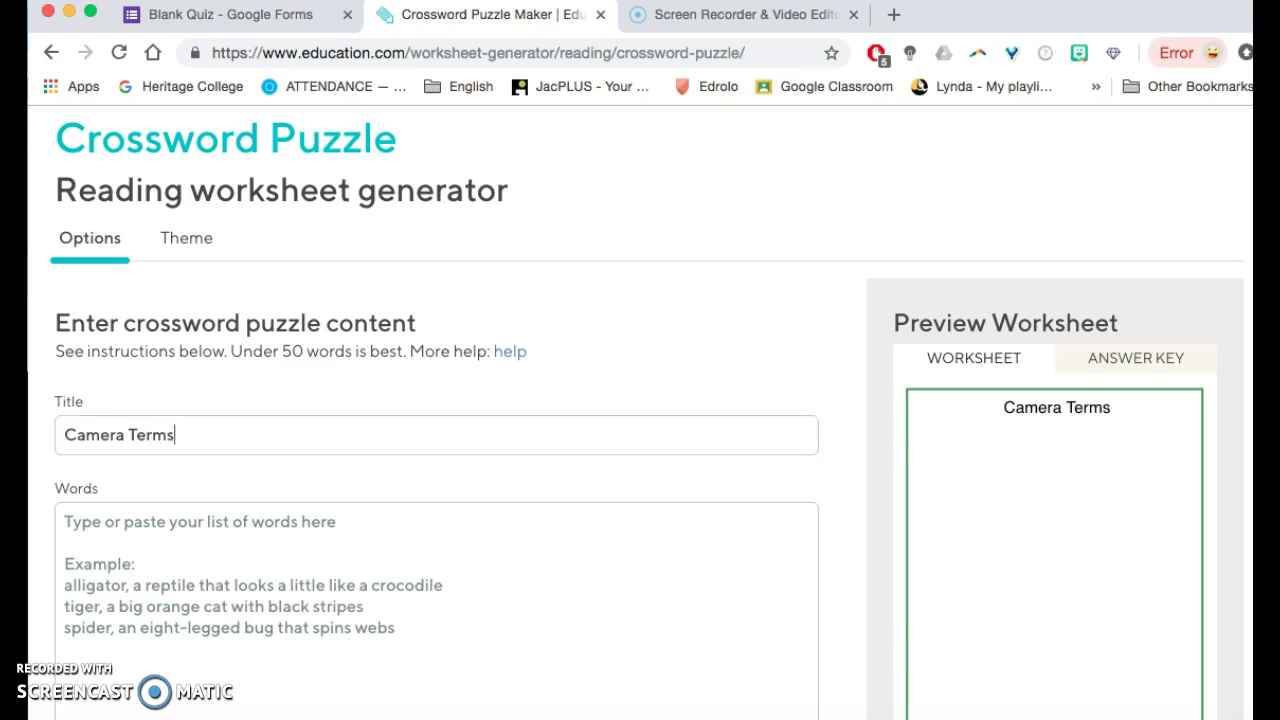
left_click(64, 521)
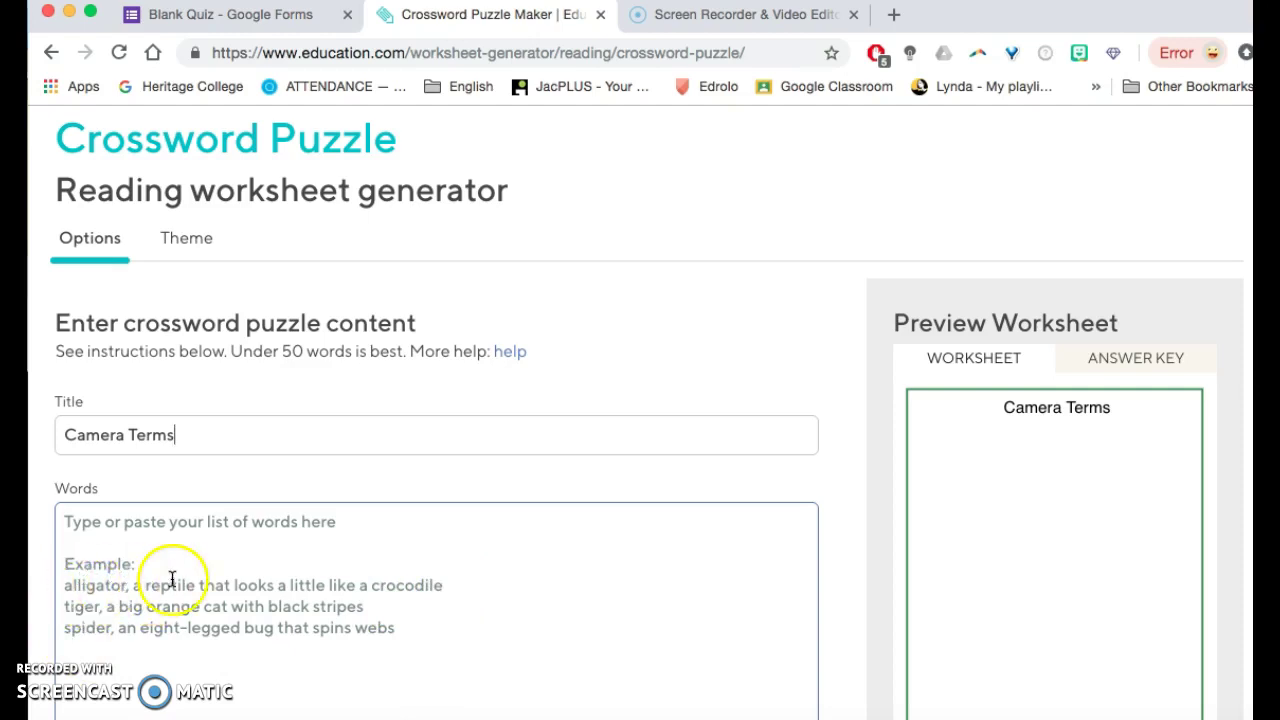
left_click(95, 525)
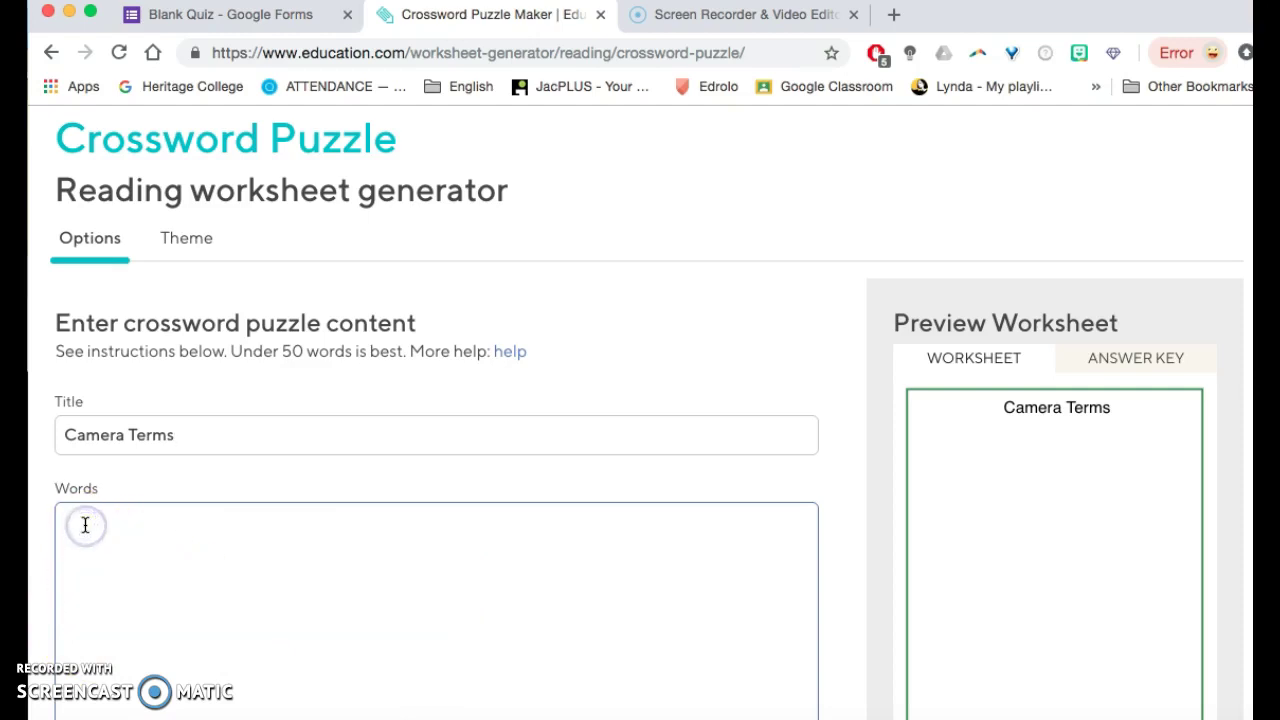
type("http://youtu.be/ddiT3mSB7LE?hd=1")
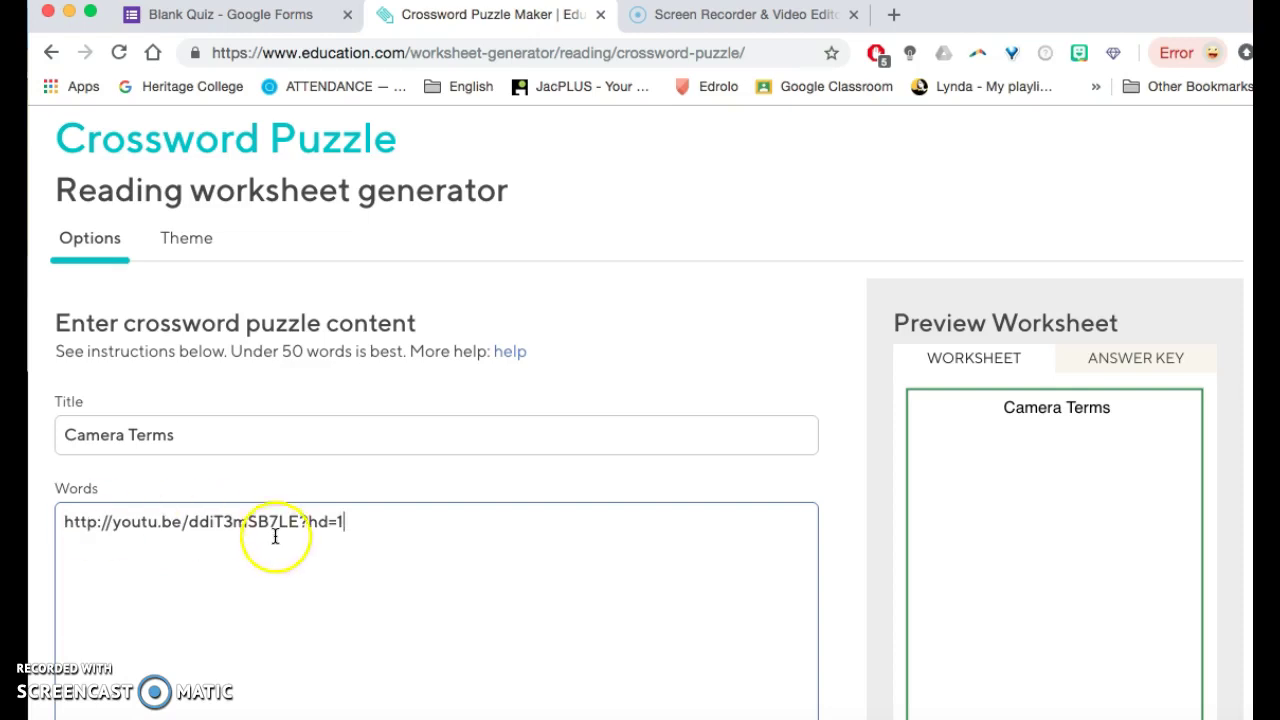
left_click_drag(343, 521, 60, 521)
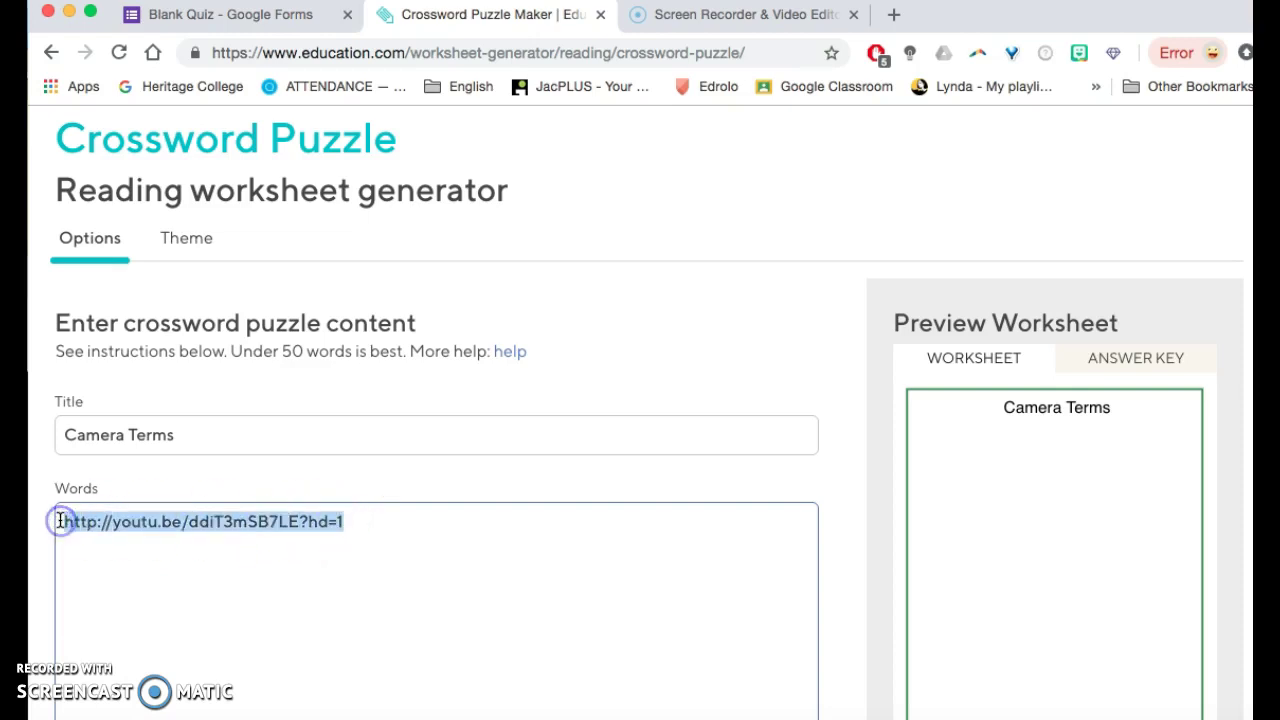
key("BackSpace")
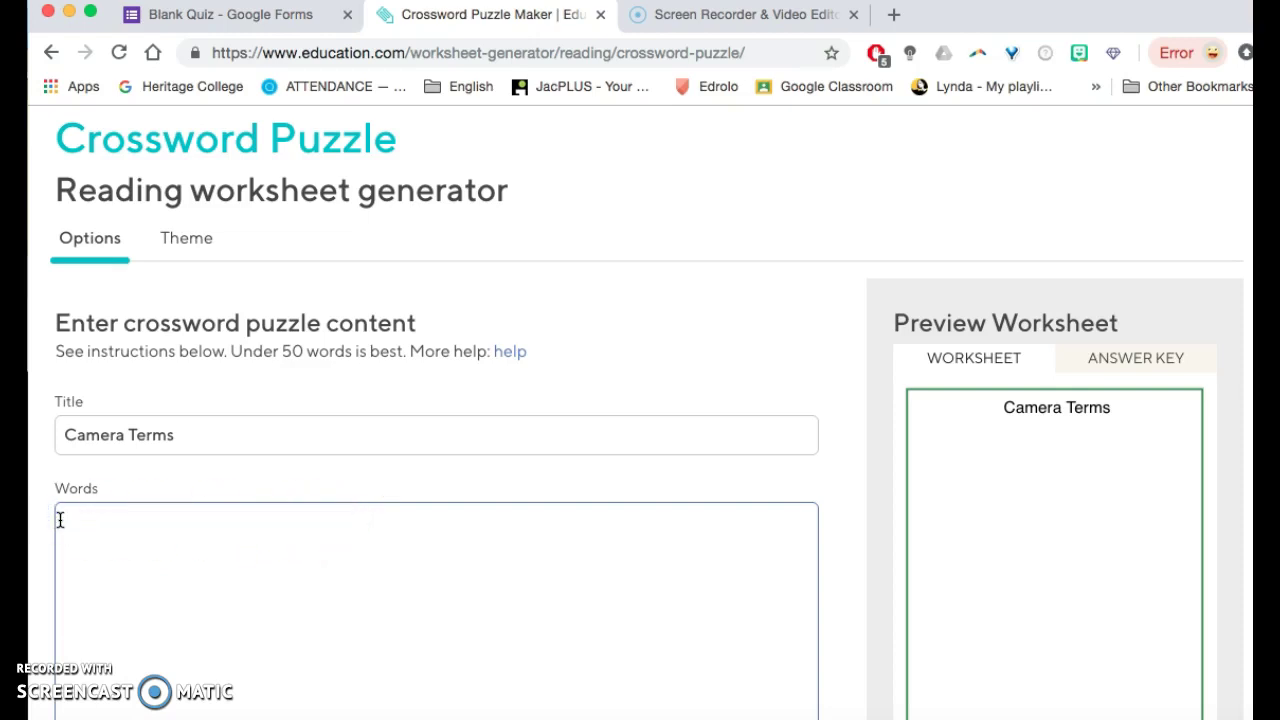
Enter the word and its clue in the word list as "Fstop,Something that stops something.".
type("Fstop,")
scroll(60, 520, "up", 5)
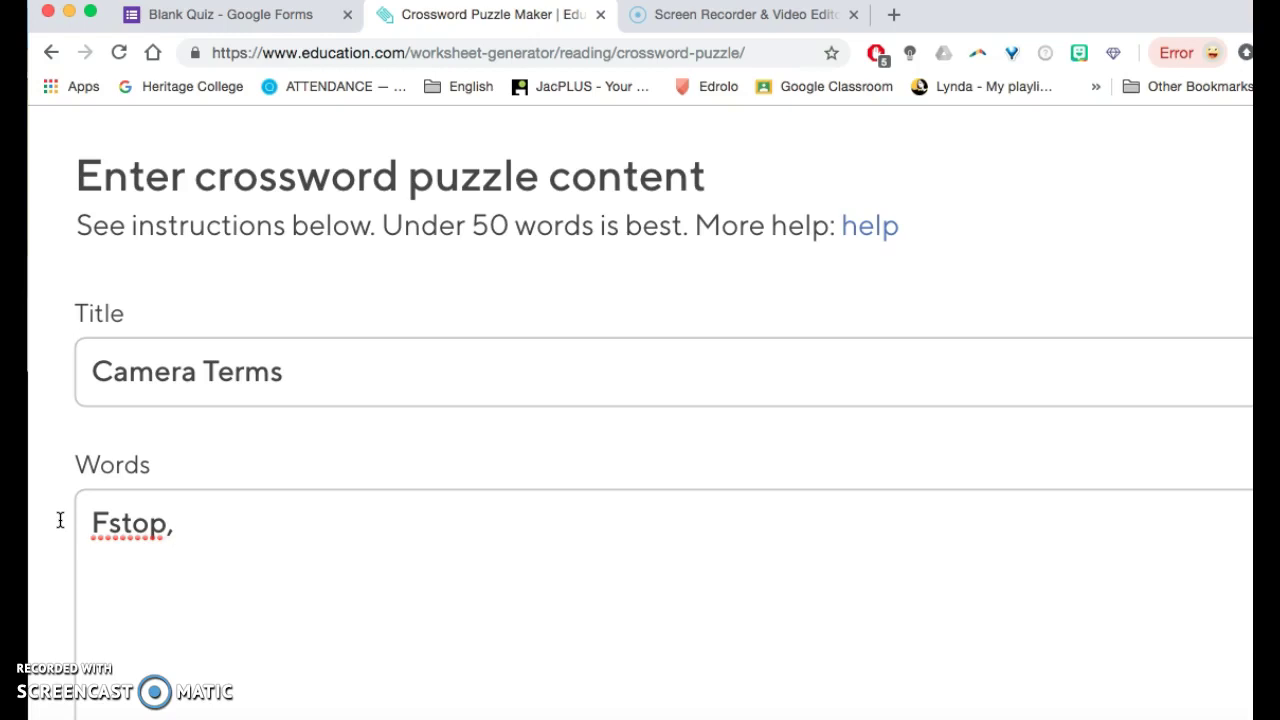
type("Someth")
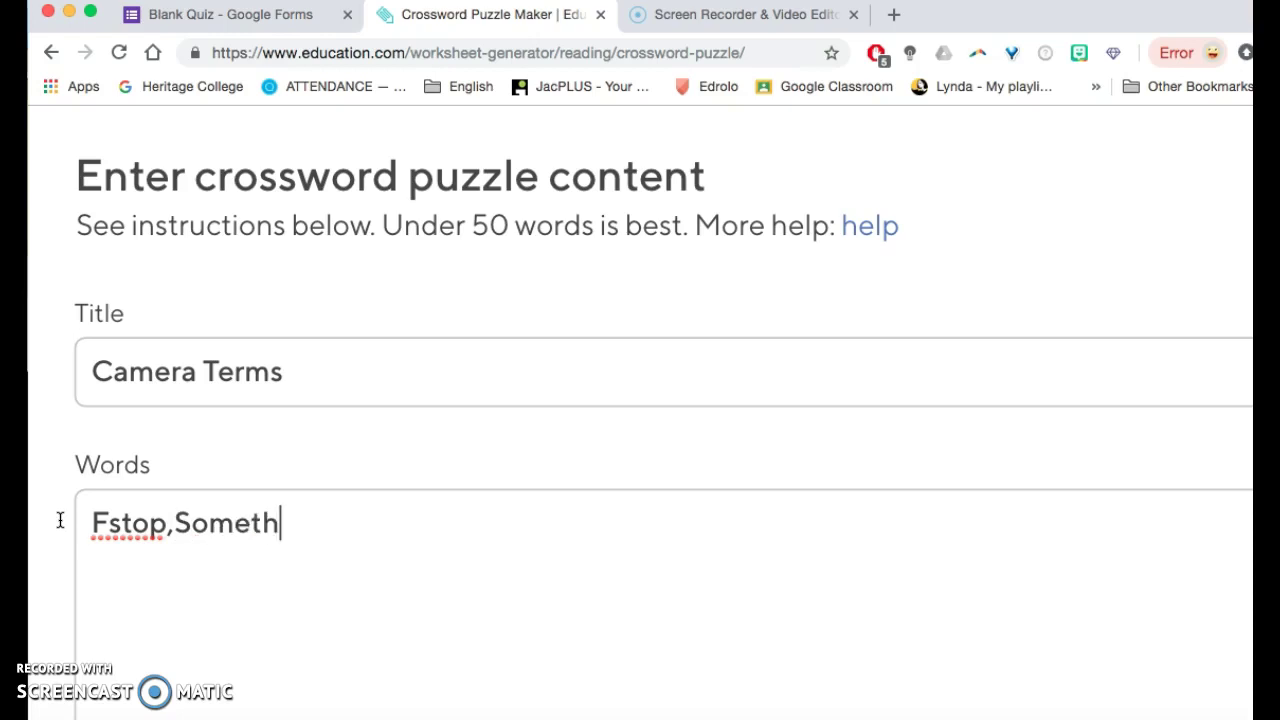
type("ing that stop")
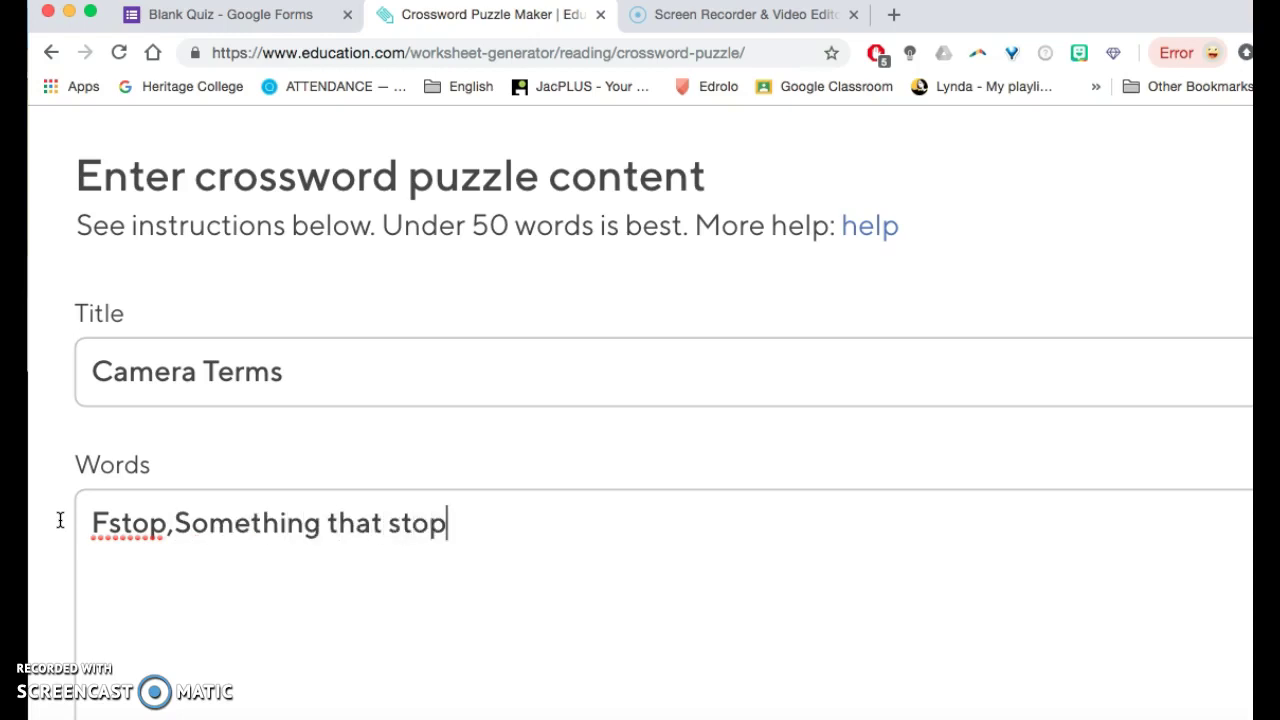
type("s something")
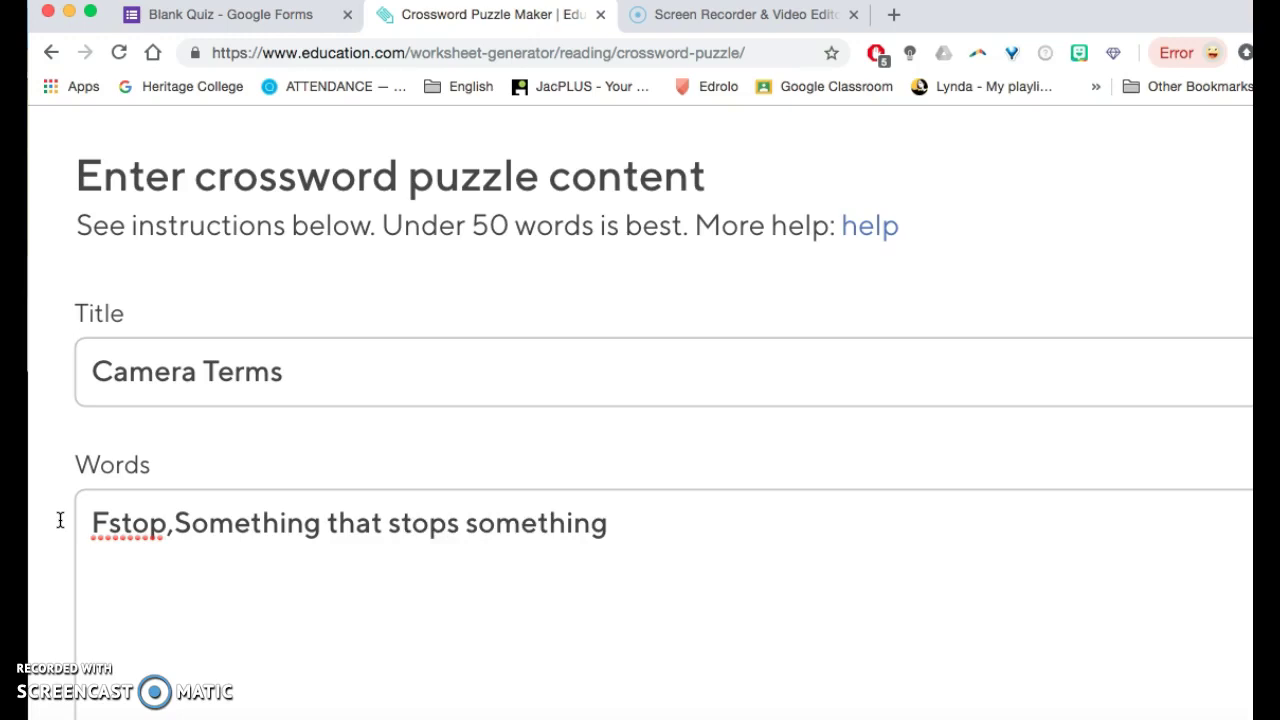
type(".")
Create the crossword puzzle from the entered word and clue.
scroll(60, 519, "down", 2)
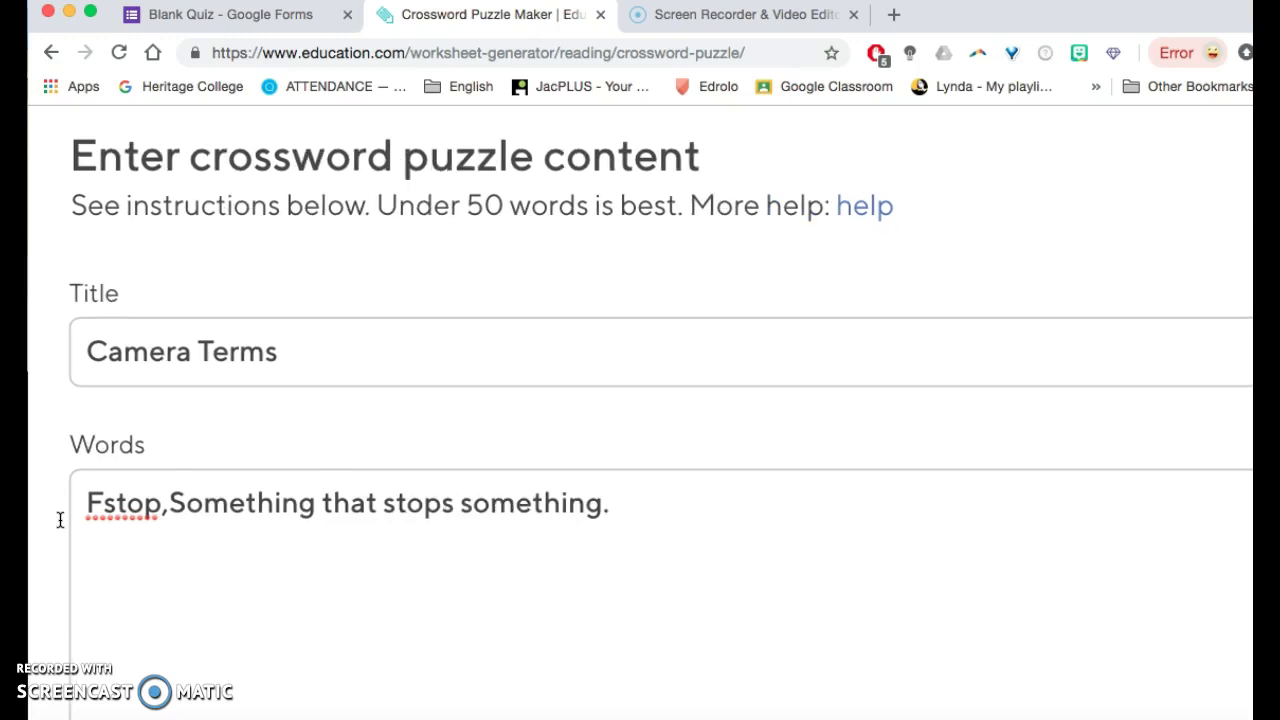
scroll(60, 519, "down", 5)
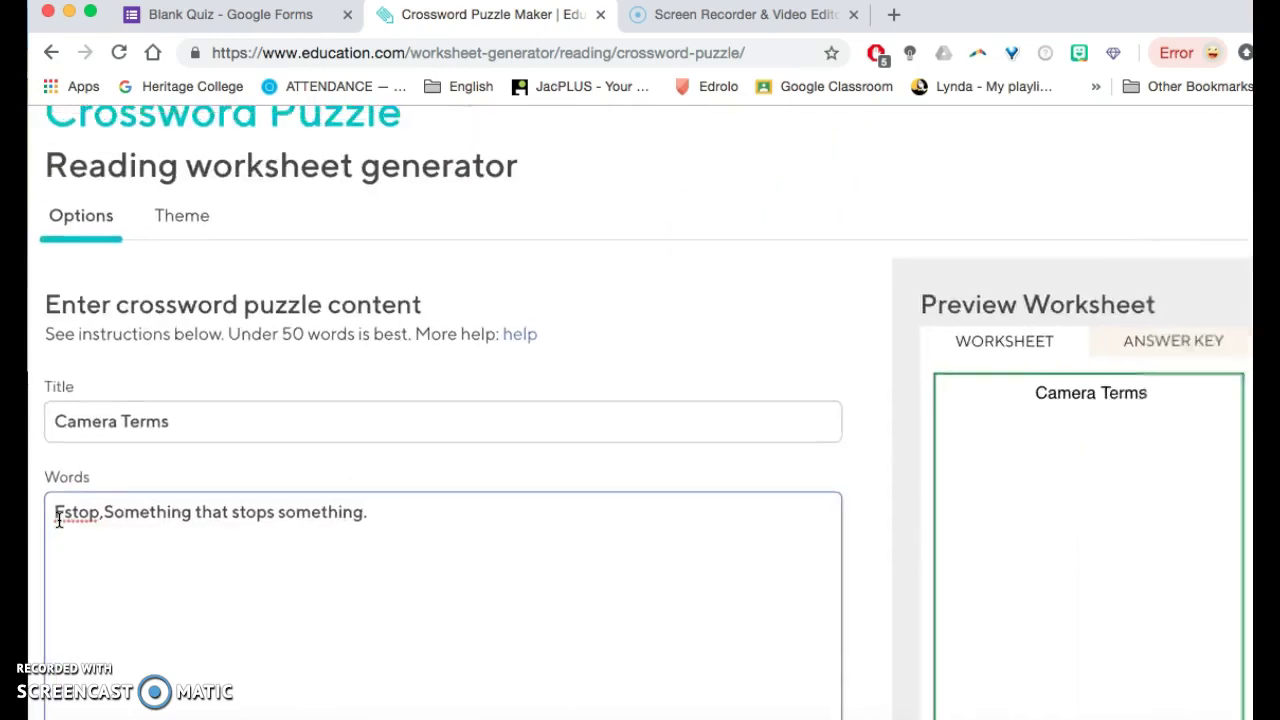
scroll(60, 519, "down", 2)
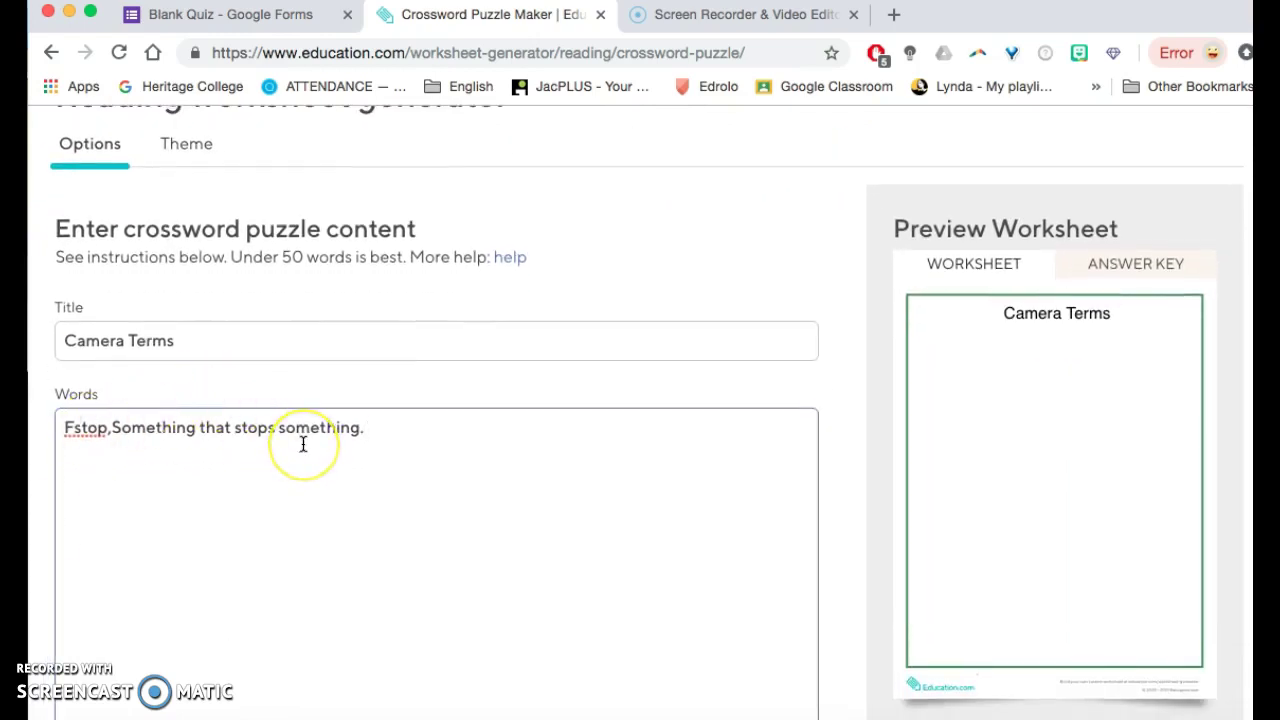
scroll(300, 443, "down", 4)
scroll(303, 443, "up", 1)
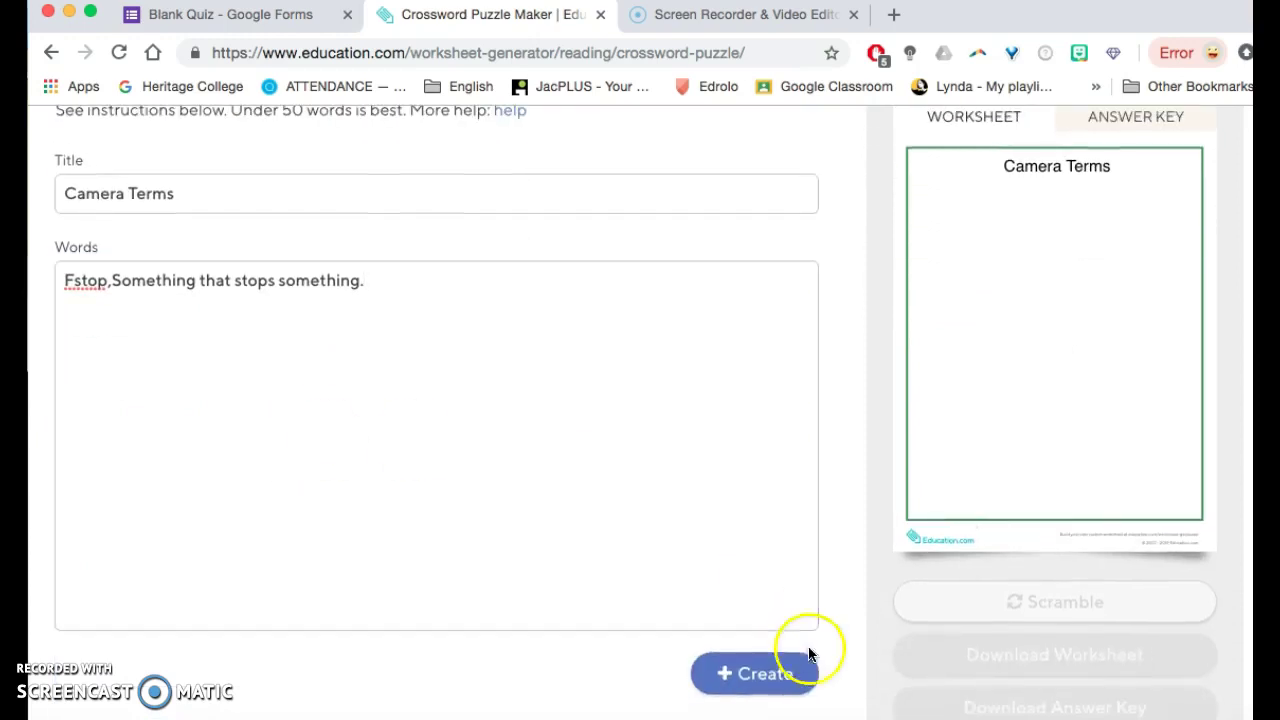
left_click(743, 679)
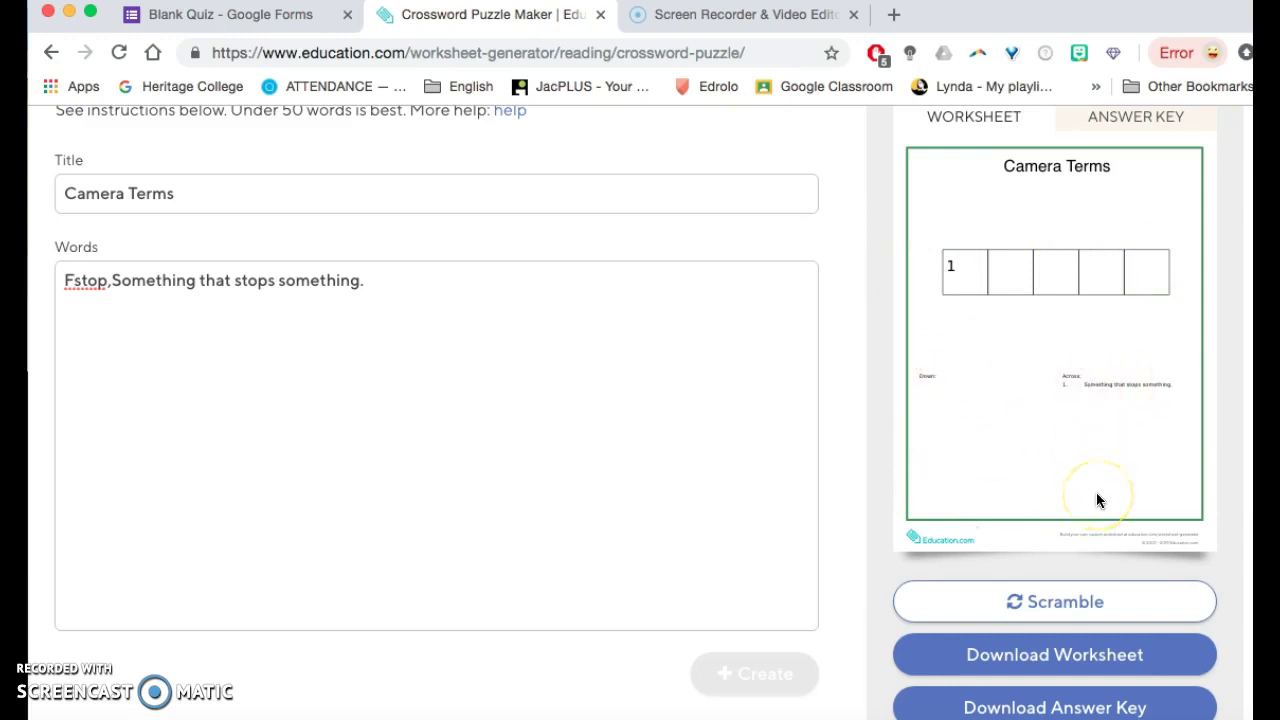
Examine the generated worksheet preview with its clues, and the scramble, download and save options below it.
scroll(1097, 500, "up", 5)
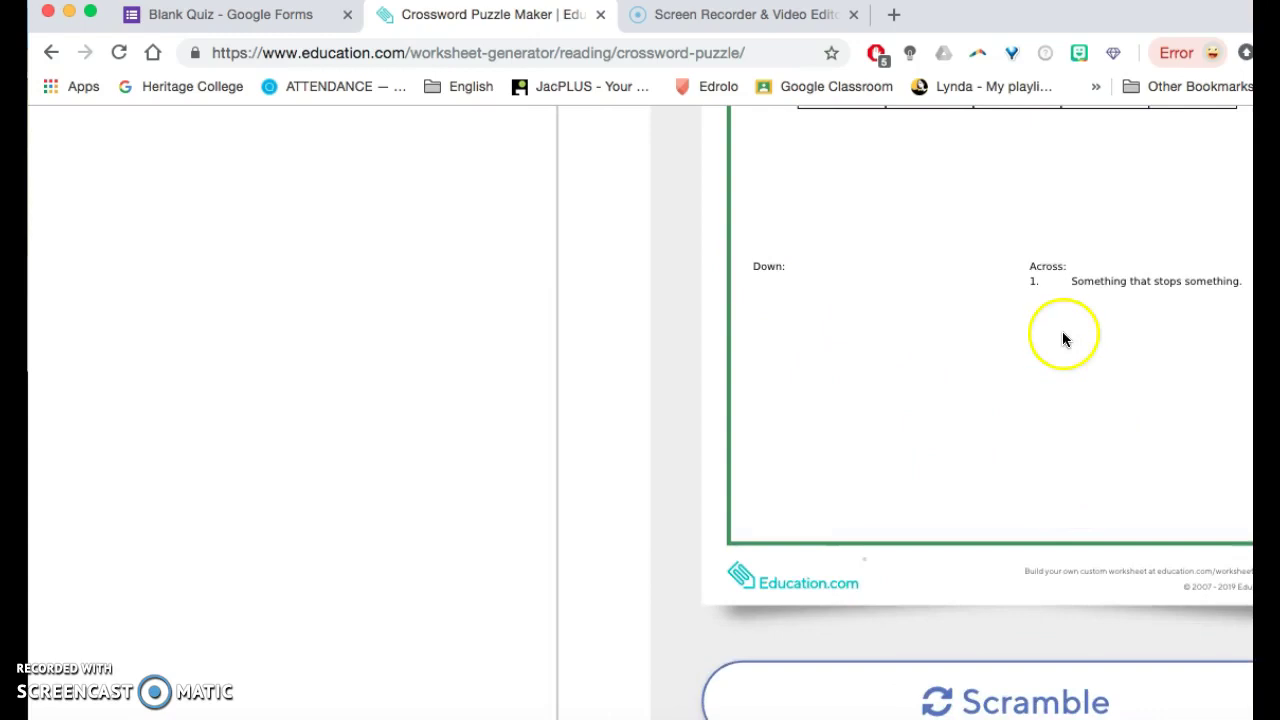
scroll(1092, 505, "down", 5)
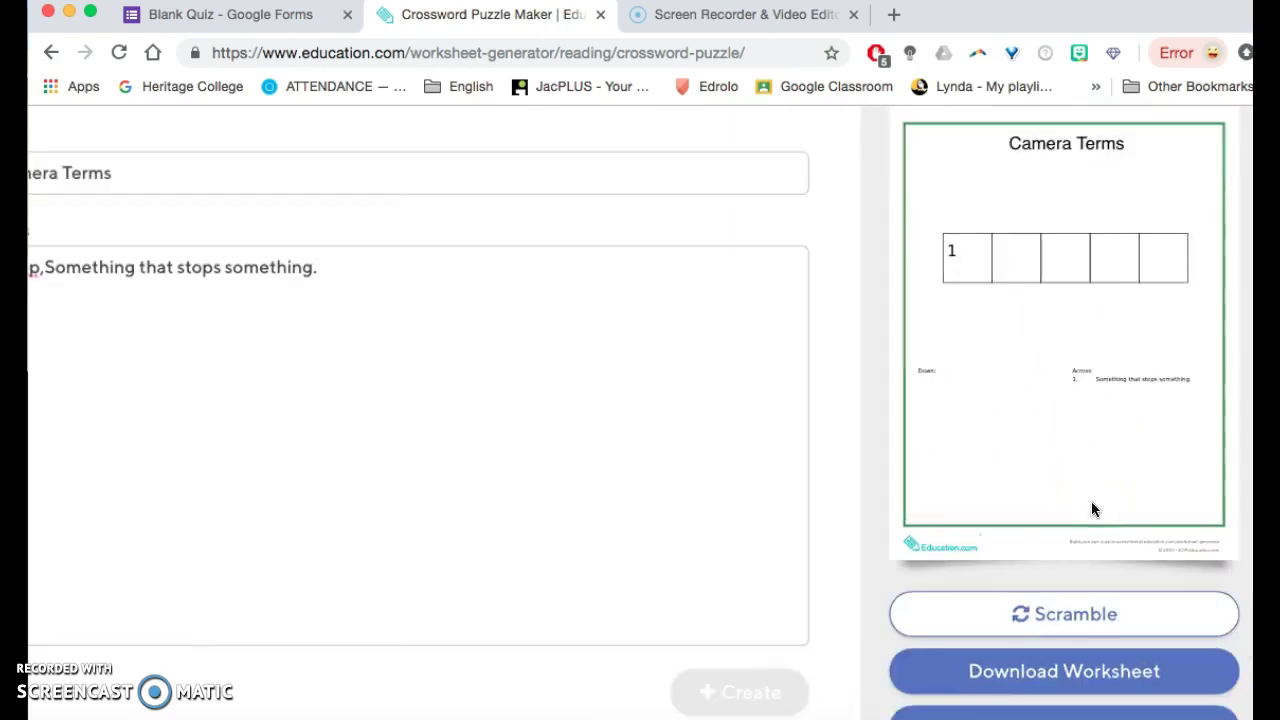
scroll(1092, 510, "down", 5)
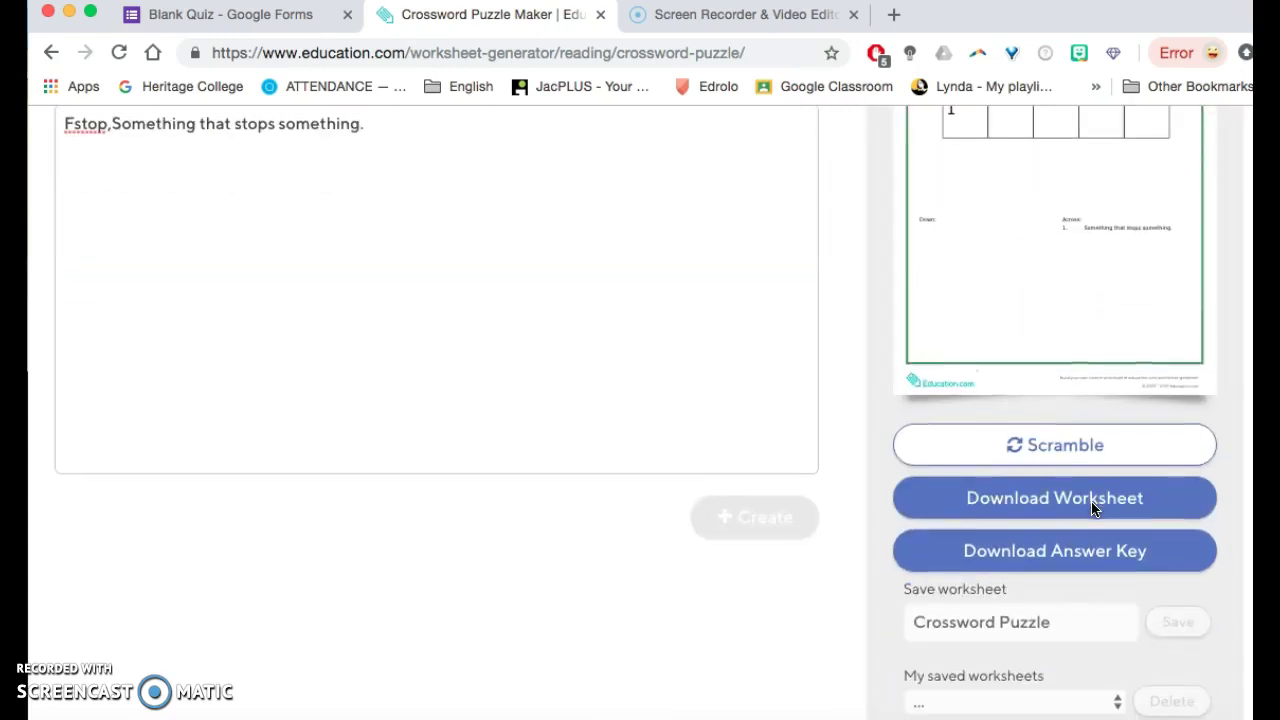
scroll(1091, 509, "down", 1)
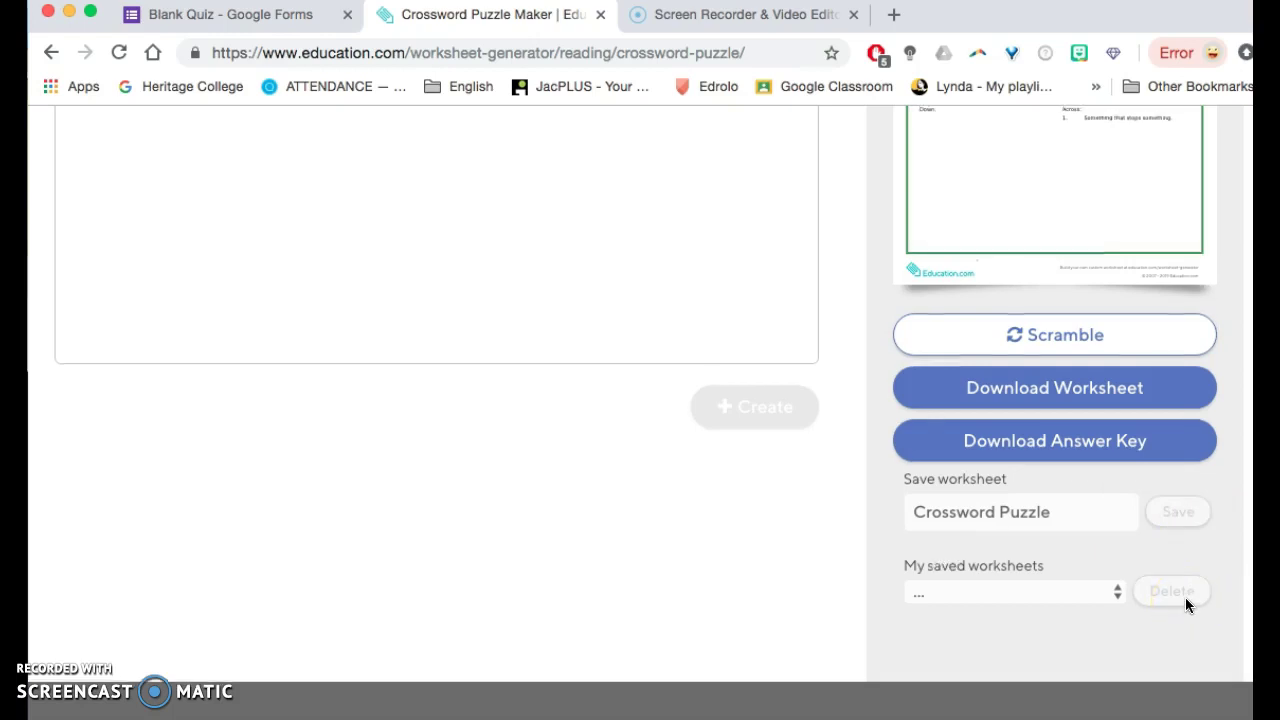
scroll(1187, 604, "up", 5)
scroll(1187, 604, "up", 4)
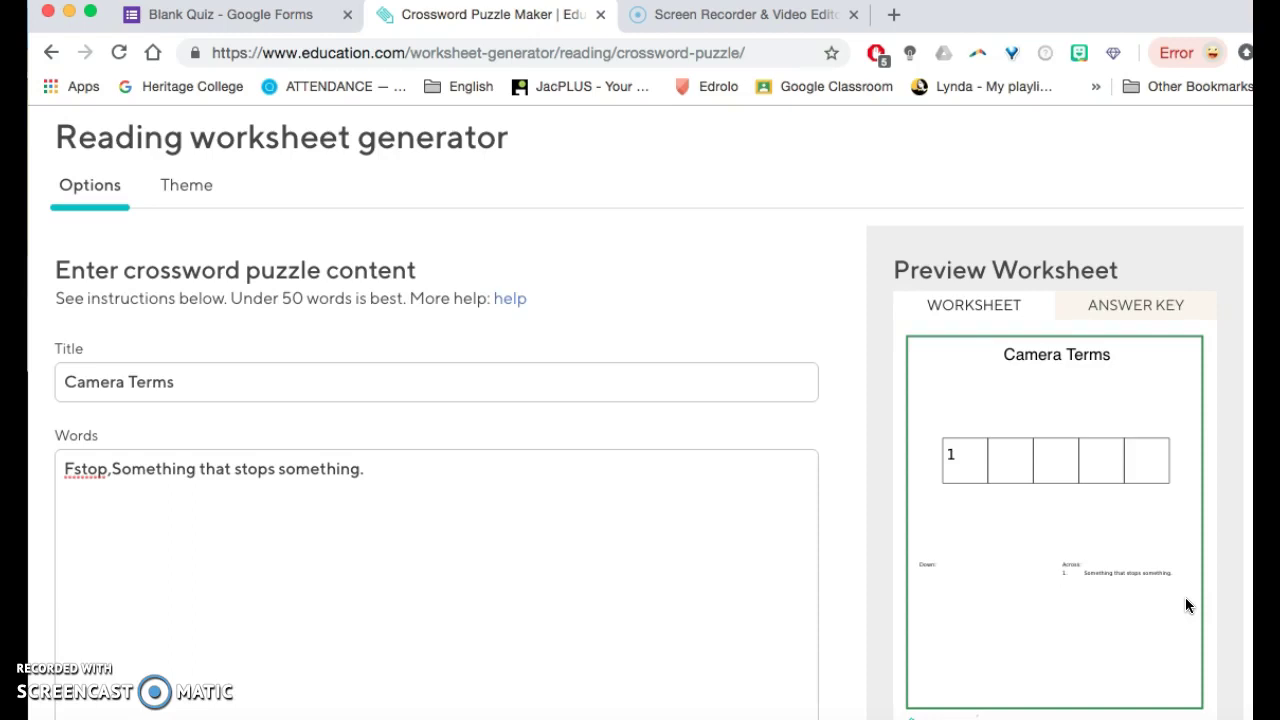
scroll(720, 398, "down", 1)
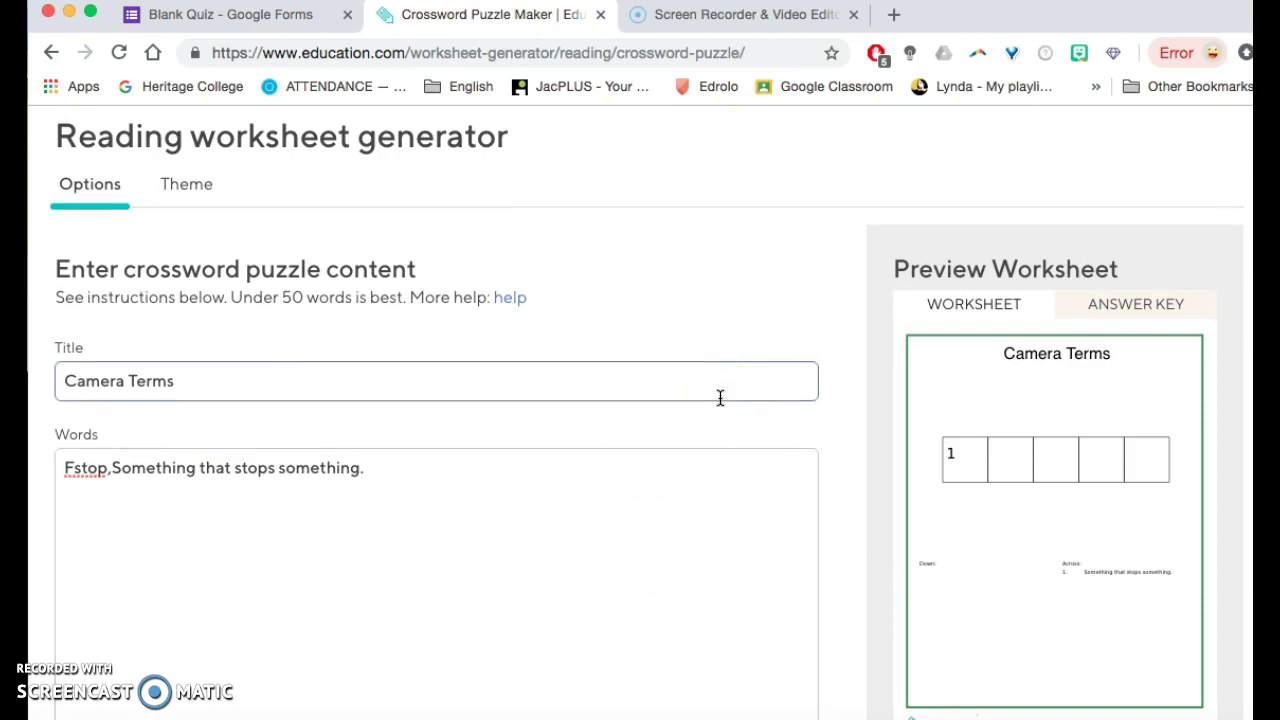
scroll(720, 398, "down", 3)
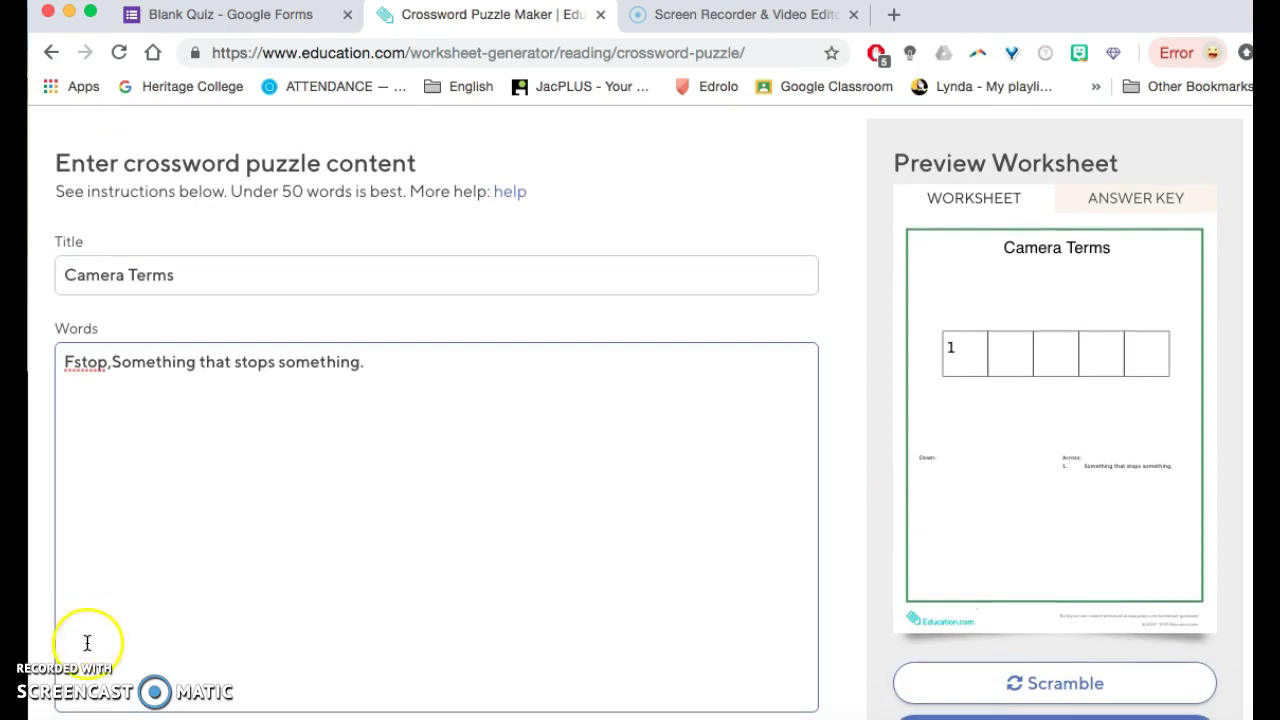